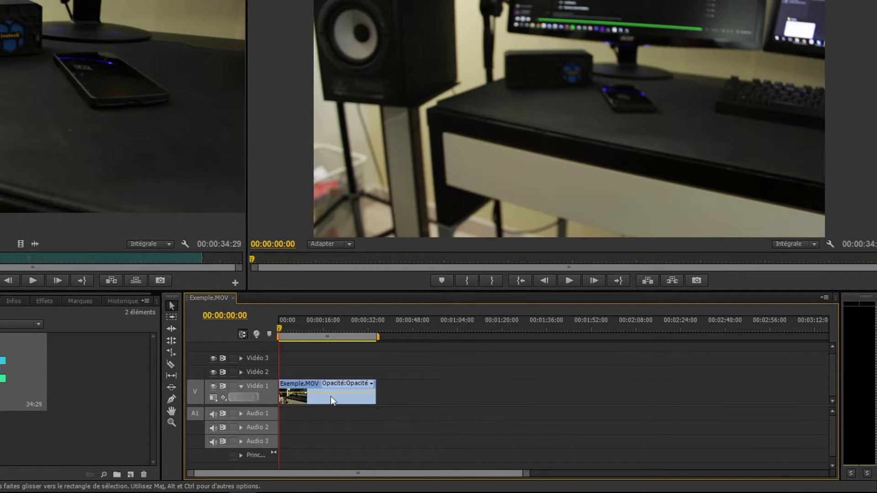
# Show the time-remapping speed graph of the Exemple.MOV clip in its effect options.
pyautogui.rightClick(317, 392)
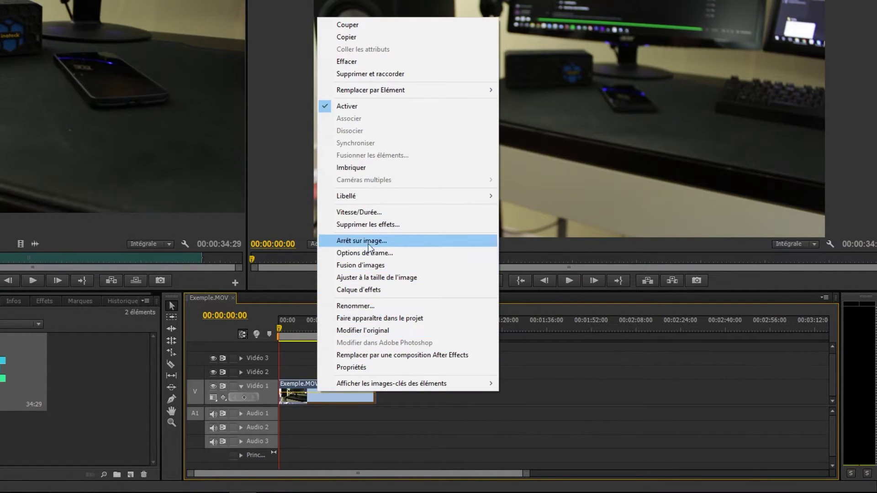
pyautogui.click(298, 397)
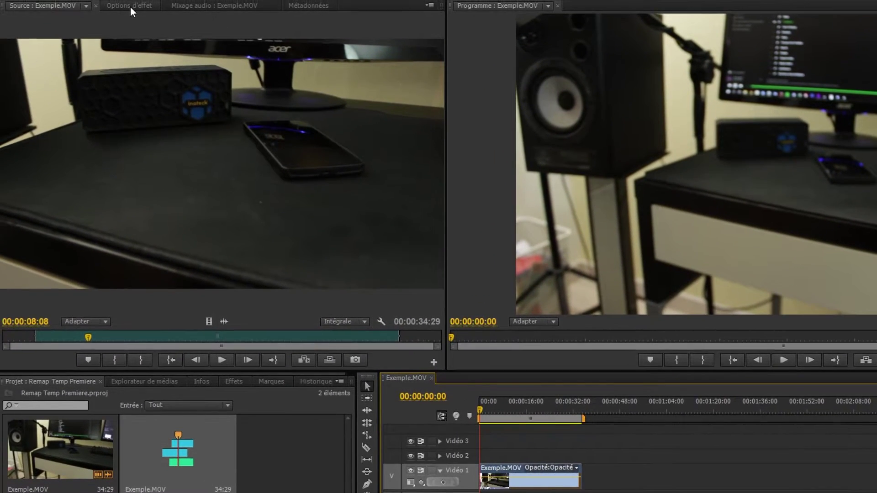
pyautogui.click(131, 7)
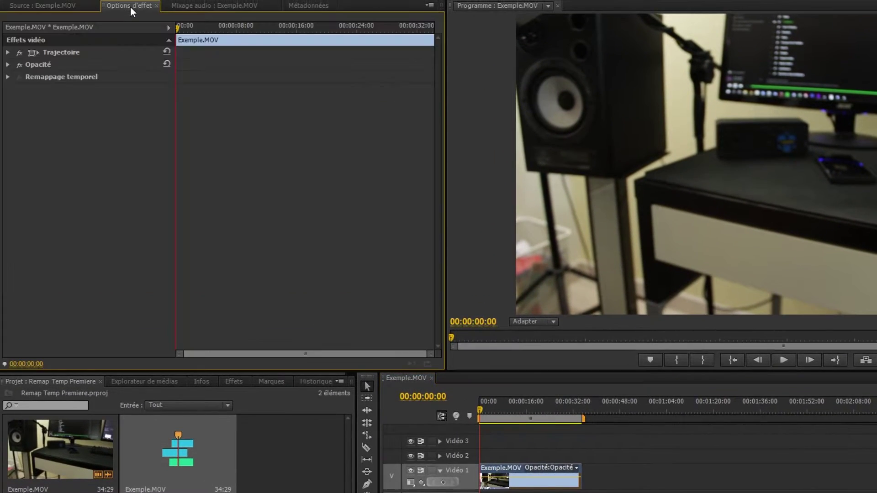
pyautogui.click(6, 79)
pyautogui.click(16, 89)
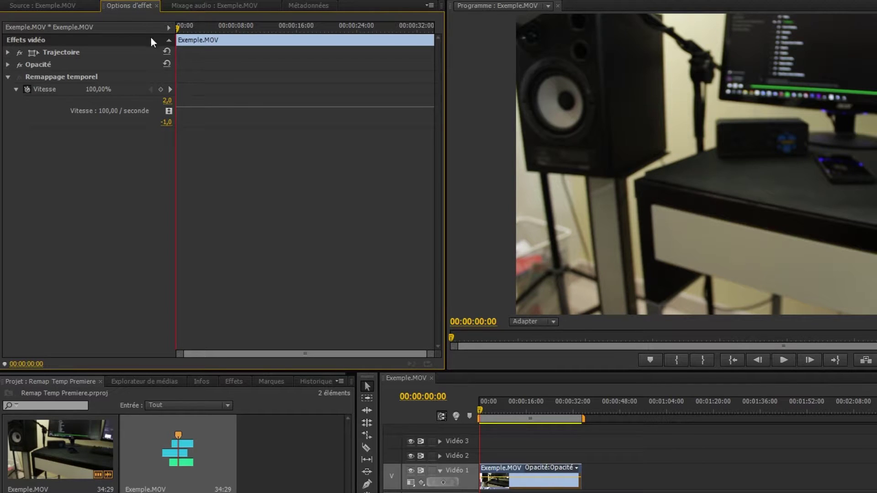
# Add four speed keyframes along the Exemple.MOV clip, including ones at 00:00:04:27 and 00:00:13:26.
pyautogui.moveTo(177, 26); pyautogui.dragTo(214, 22)
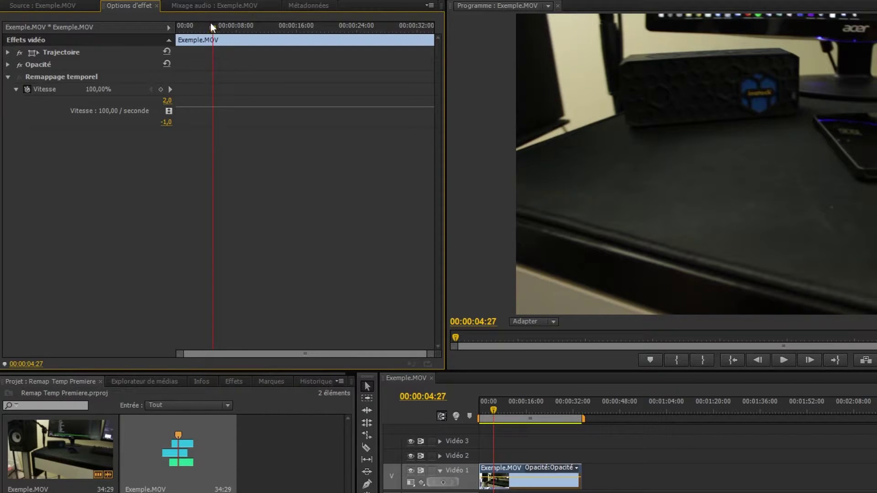
pyautogui.click(160, 90)
pyautogui.moveTo(210, 29); pyautogui.dragTo(280, 19)
pyautogui.click(160, 90)
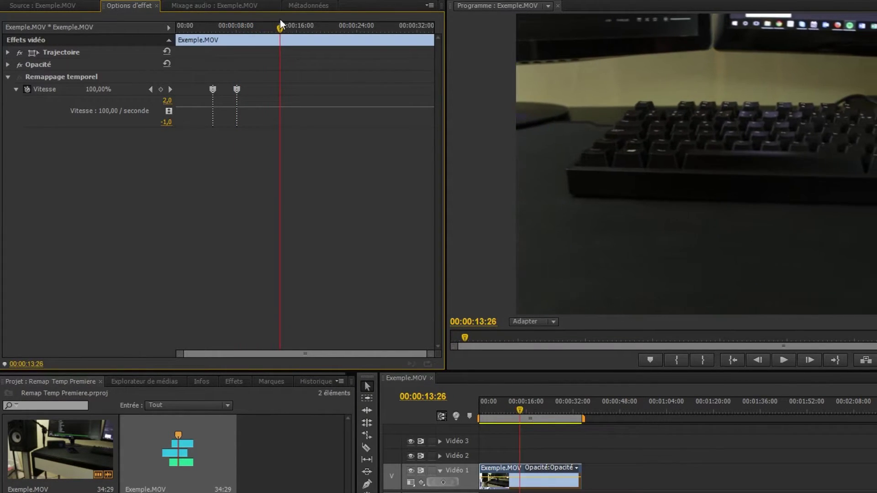
pyautogui.click(160, 90)
pyautogui.moveTo(279, 31); pyautogui.dragTo(193, 44)
pyautogui.click(161, 89)
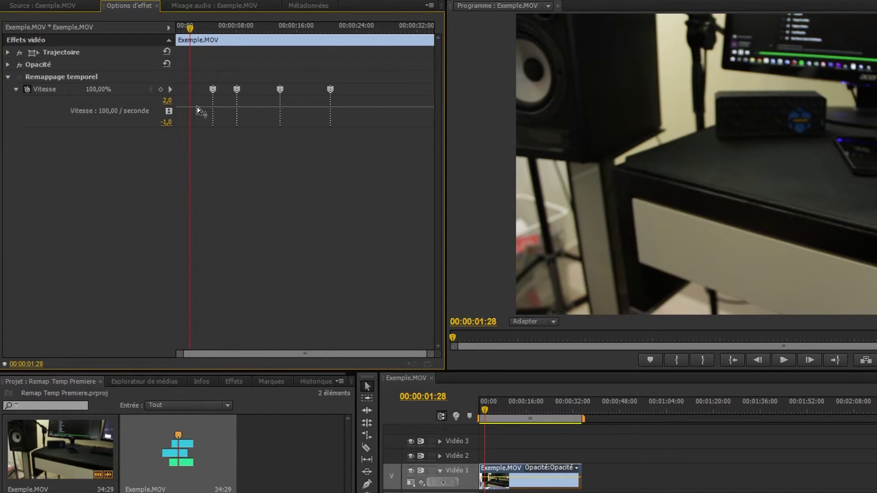
# Raise the clip's speed before the first keyframe to about 203%.
pyautogui.moveTo(197, 107); pyautogui.dragTo(207, 17)
pyautogui.moveTo(191, 104); pyautogui.dragTo(191, 101)
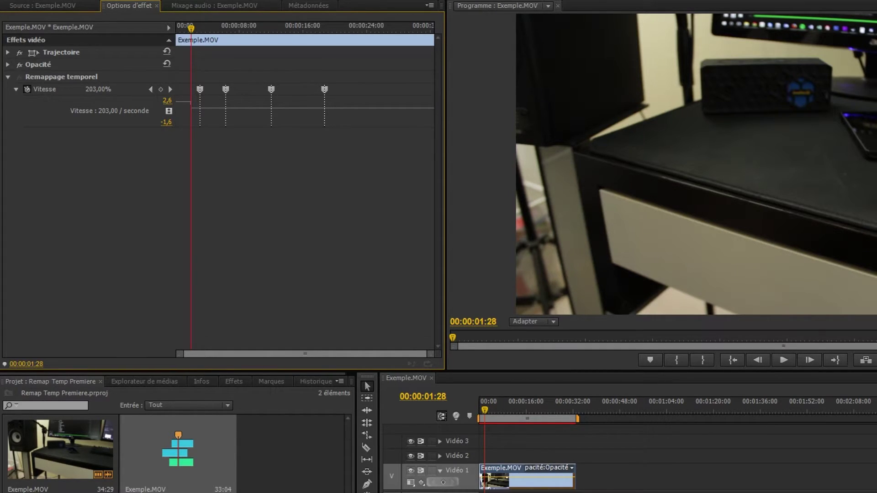
pyautogui.moveTo(191, 101); pyautogui.dragTo(206, 89)
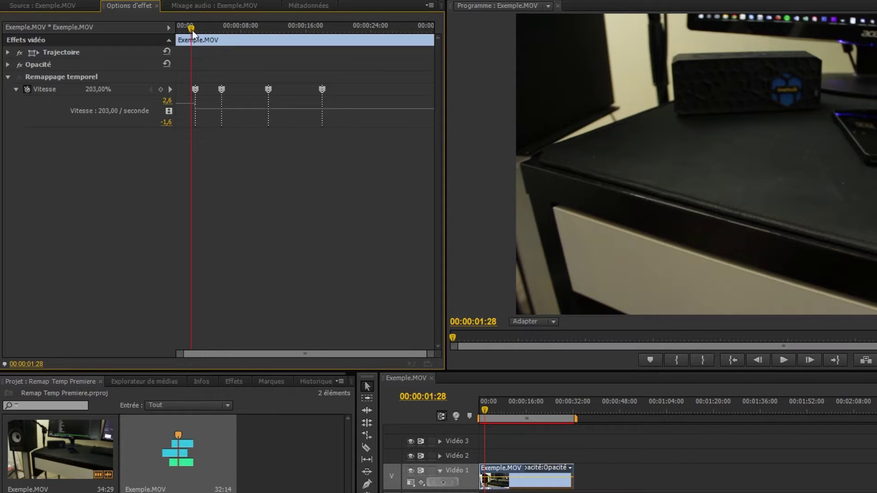
# Raise the speed between the second and third keyframes to about 207%, and speed up the section after the last keyframe.
pyautogui.moveTo(194, 27); pyautogui.dragTo(237, 25)
pyautogui.moveTo(252, 108); pyautogui.dragTo(252, 104)
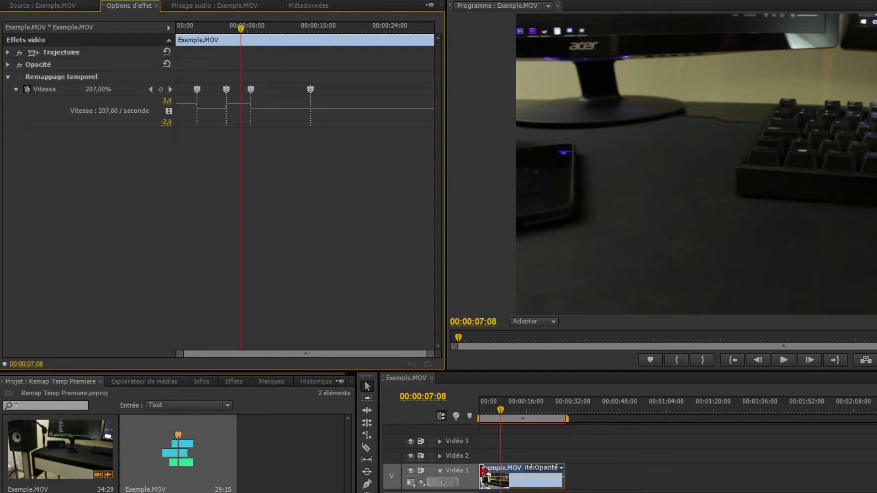
pyautogui.moveTo(273, 26); pyautogui.dragTo(339, 33)
pyautogui.moveTo(372, 109); pyautogui.dragTo(372, 102)
# Slow the section between the third and fourth keyframes to about 53% and quicken the fast sections, with about 232% before the first keyframe.
pyautogui.moveTo(387, 30); pyautogui.dragTo(161, 25)
pyautogui.press('space')
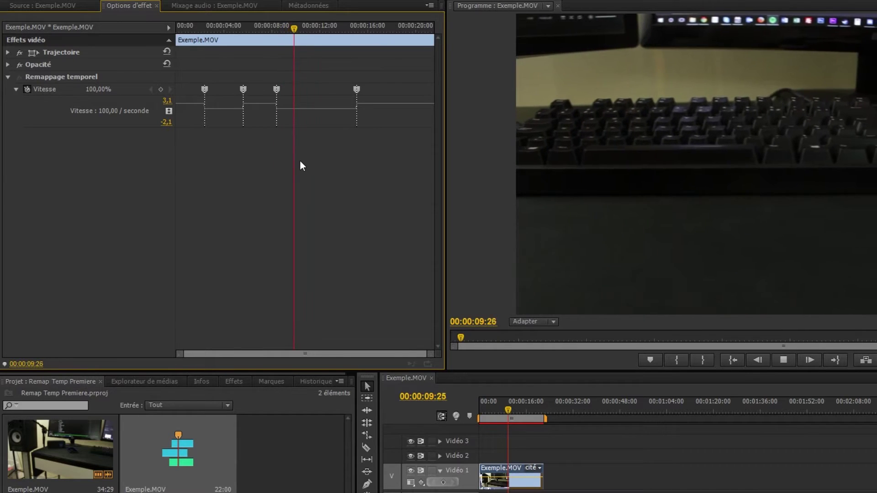
pyautogui.press('space')
pyautogui.moveTo(315, 108); pyautogui.dragTo(307, 123)
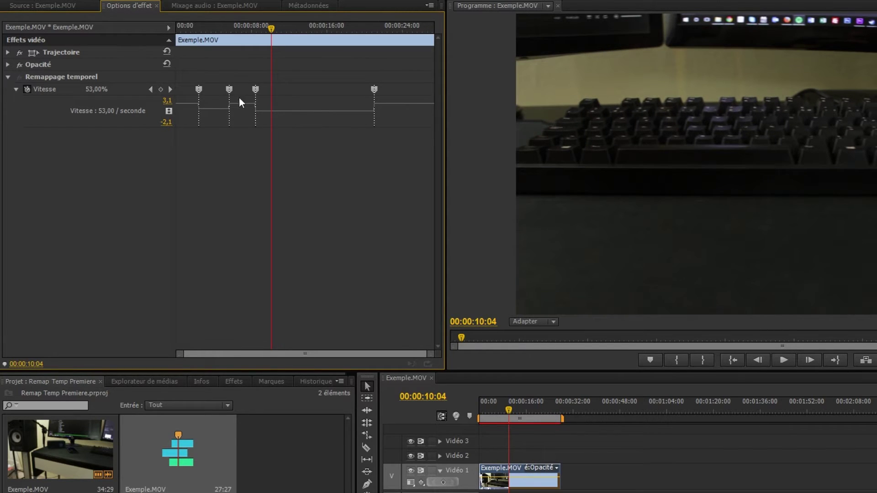
pyautogui.moveTo(247, 107); pyautogui.dragTo(238, 104)
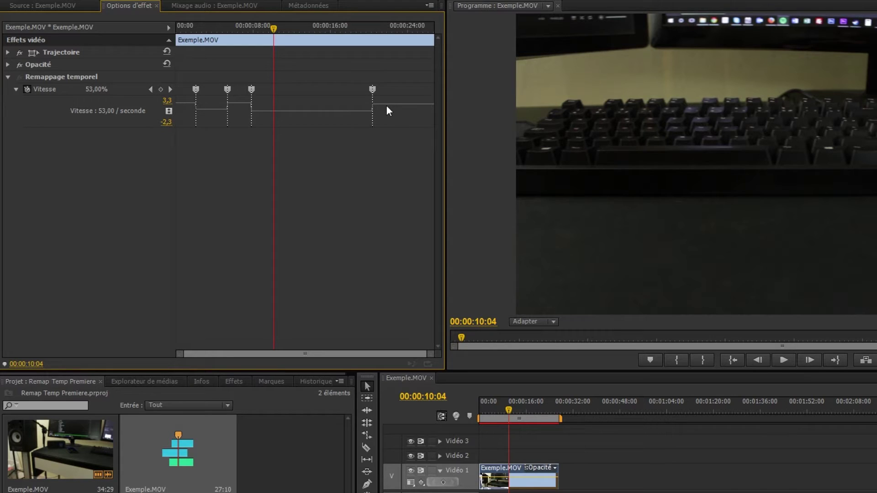
pyautogui.moveTo(385, 105); pyautogui.dragTo(387, 90)
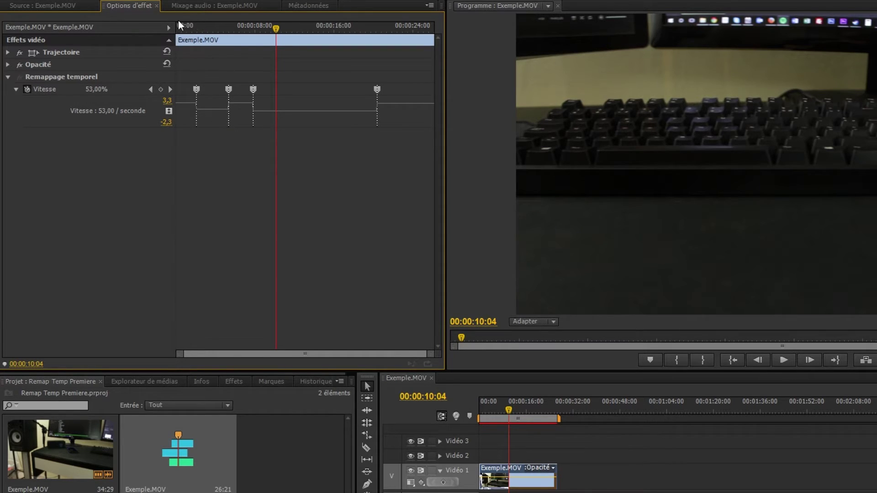
# Split the first speed keyframe into a gradual ramp and play the clip to check the transition.
pyautogui.moveTo(180, 25); pyautogui.dragTo(190, 28)
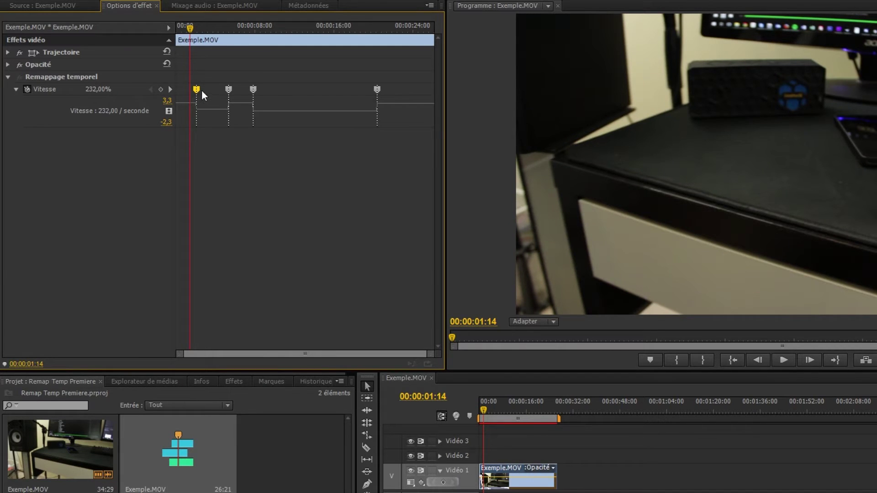
pyautogui.moveTo(199, 91); pyautogui.dragTo(202, 92)
pyautogui.moveTo(190, 23); pyautogui.dragTo(170, 34)
pyautogui.press('space')
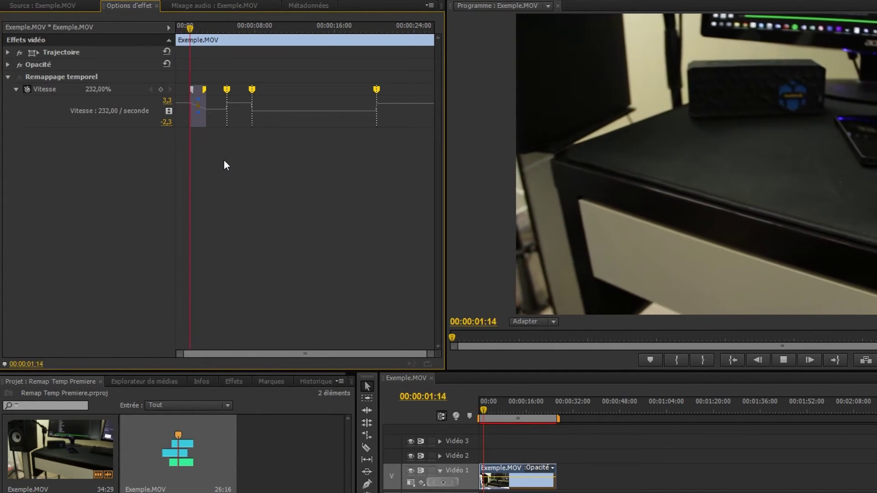
pyautogui.press('space')
# Adjust where the first speed ramp starts, playing the clip from near its beginning, and shorten the ramp.
pyautogui.moveTo(181, 25); pyautogui.dragTo(187, 27)
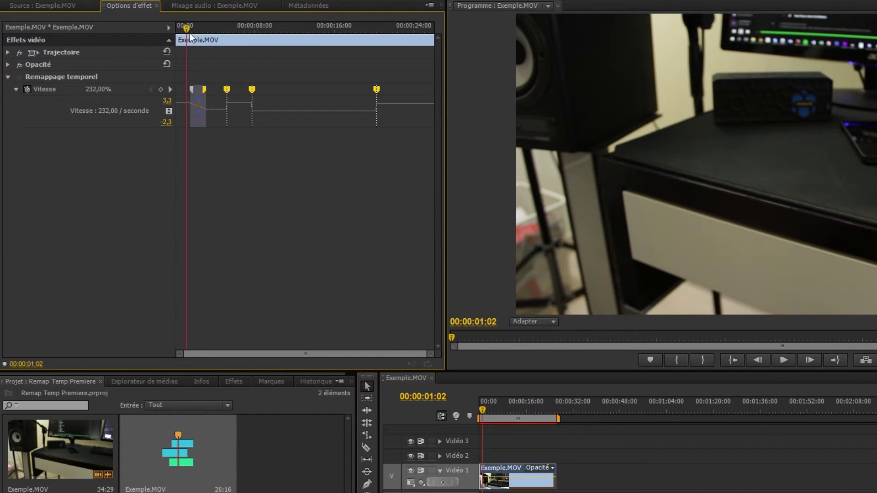
pyautogui.moveTo(192, 90); pyautogui.dragTo(187, 91)
pyautogui.press('space')
pyautogui.press('space')
pyautogui.moveTo(194, 35); pyautogui.dragTo(179, 34)
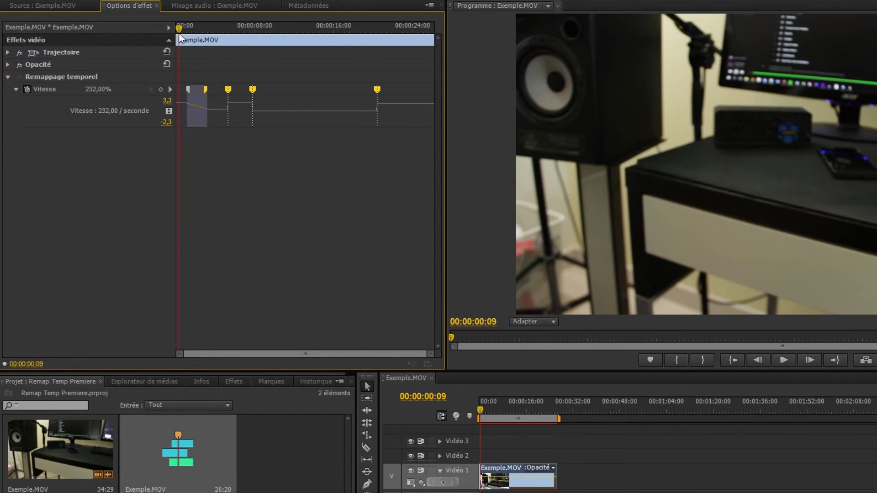
pyautogui.press('space')
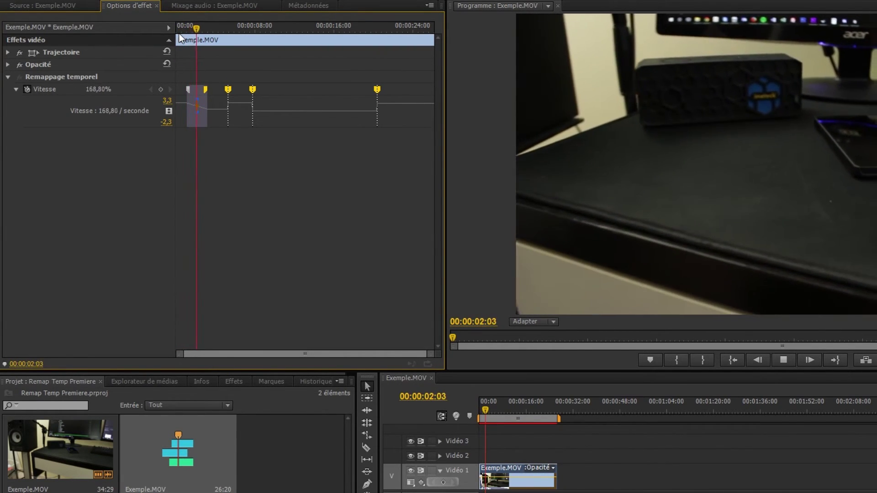
pyautogui.press('space')
pyautogui.moveTo(188, 89); pyautogui.dragTo(196, 88)
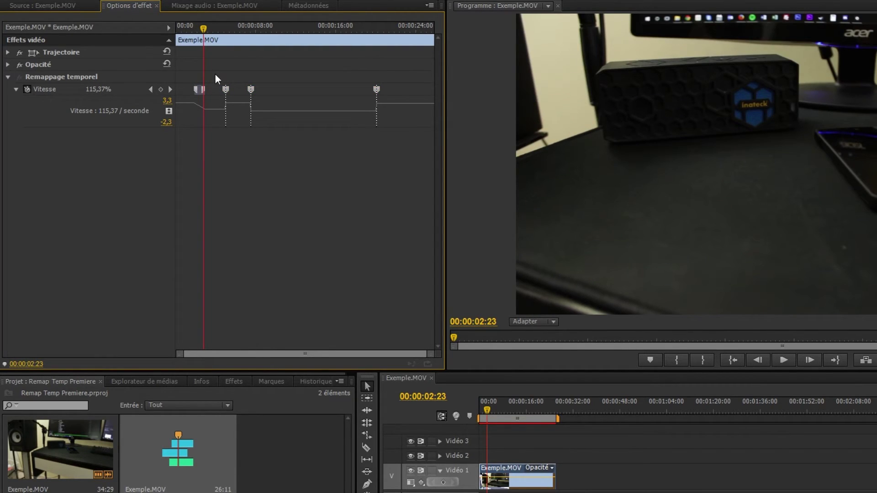
# Delete the last speed keyframe and scrub through the clip to about 00:00:25:21.
pyautogui.moveTo(391, 75); pyautogui.dragTo(363, 102)
pyautogui.press('Delete')
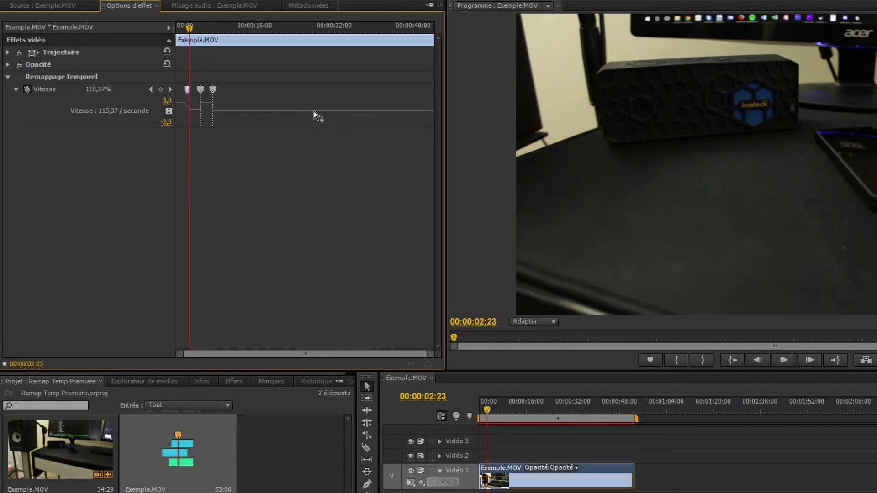
pyautogui.moveTo(244, 29); pyautogui.dragTo(304, 41)
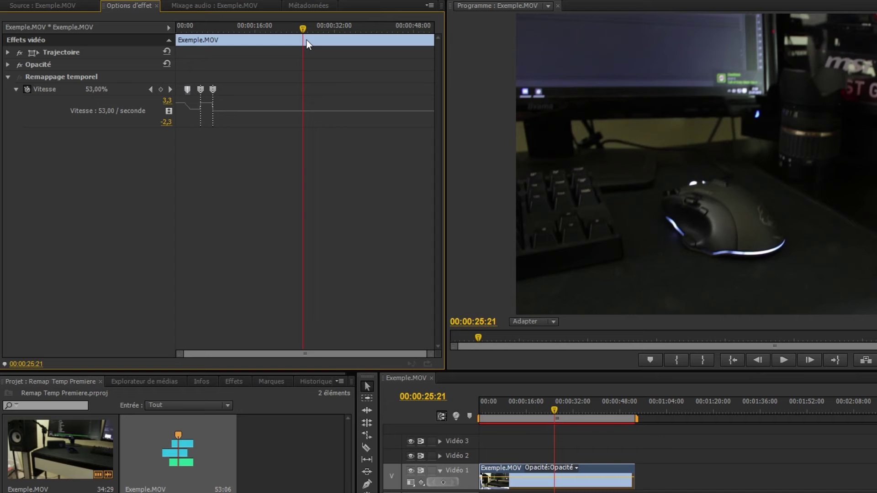
# Split the second and third speed keyframes into gradual ramps to smooth the speed changes.
pyautogui.moveTo(216, 27); pyautogui.dragTo(191, 28)
pyautogui.moveTo(214, 90); pyautogui.dragTo(224, 84)
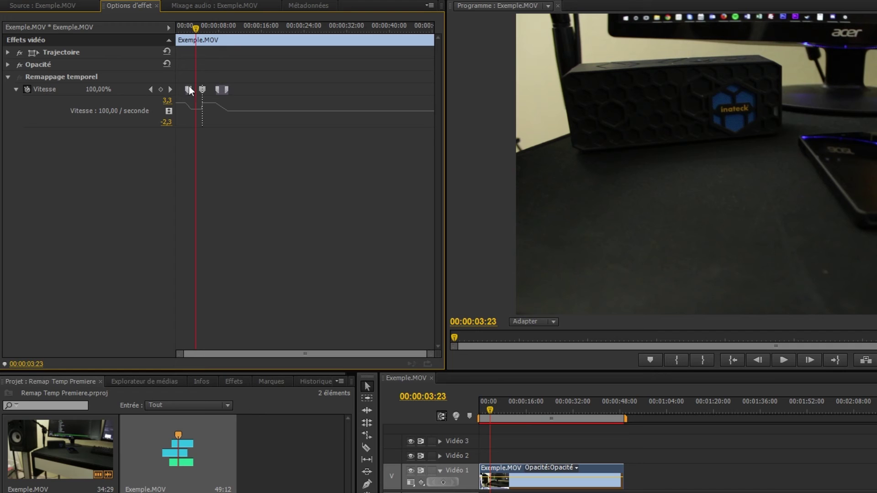
pyautogui.moveTo(204, 90); pyautogui.dragTo(207, 91)
pyautogui.moveTo(209, 90); pyautogui.dragTo(210, 90)
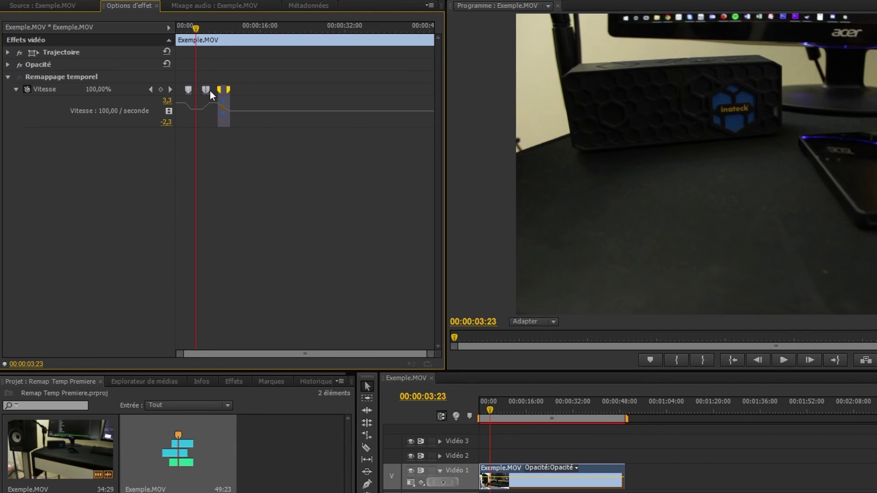